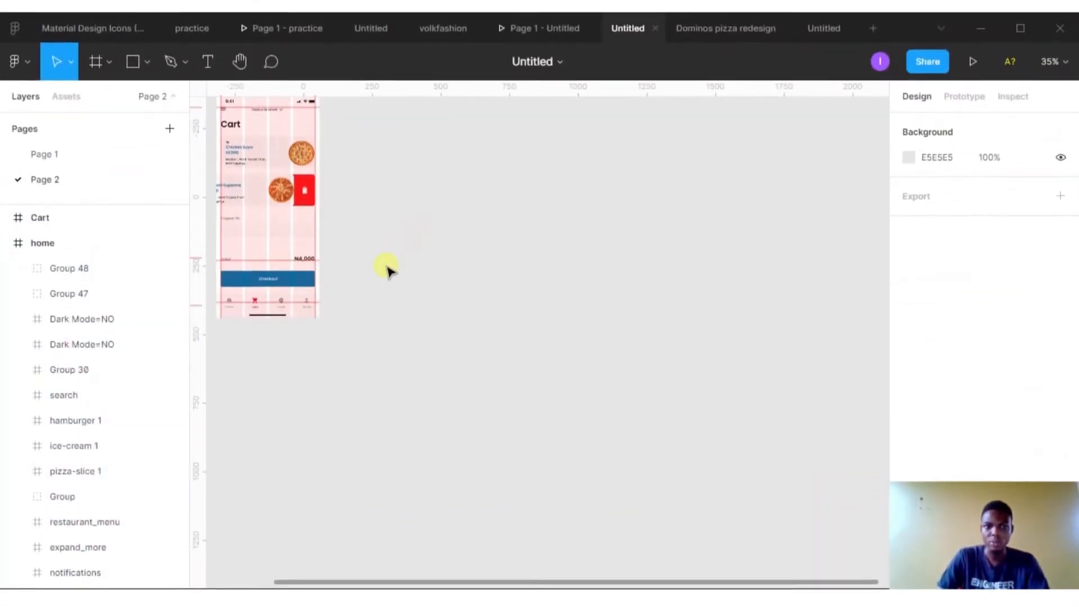
# - Create a Dribbble shot HD frame beside the home and Cart screens
pyautogui.moveTo(385, 270)
pyautogui.mouseDown()
pyautogui.moveTo(610, 405)
pyautogui.moveTo(626, 373)
pyautogui.mouseUp()
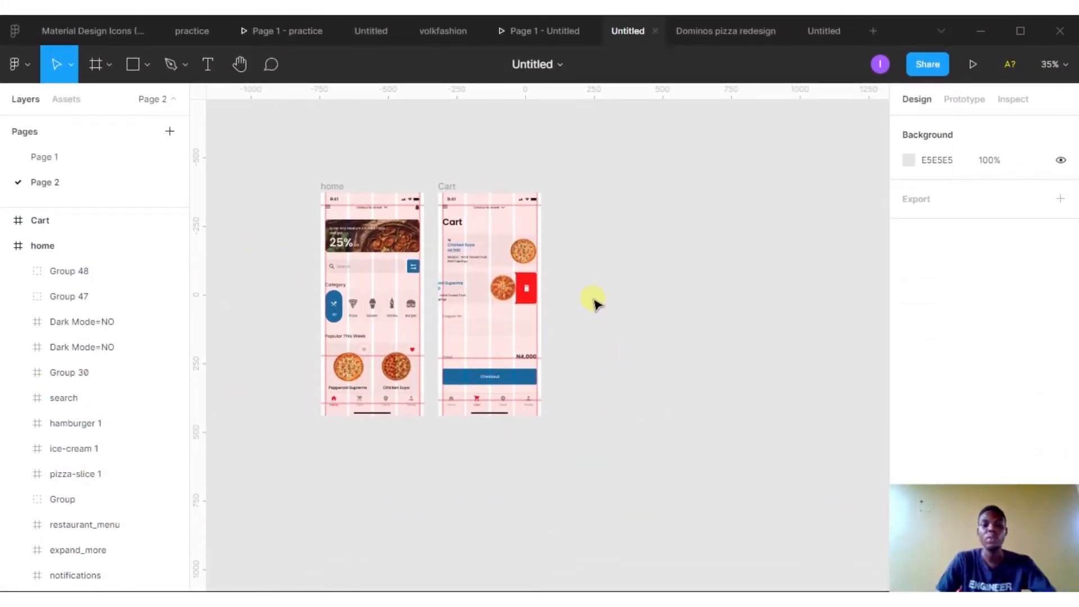
pyautogui.scroll(-1, 592, 281)
pyautogui.hscroll(-1, 599, 281)
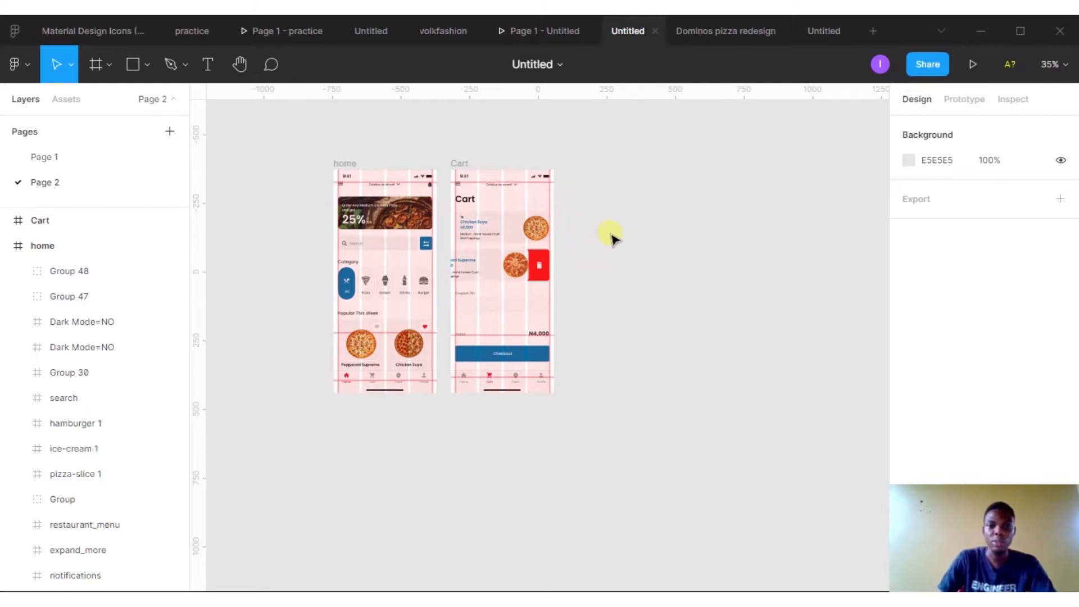
pyautogui.hscroll(2, 613, 239)
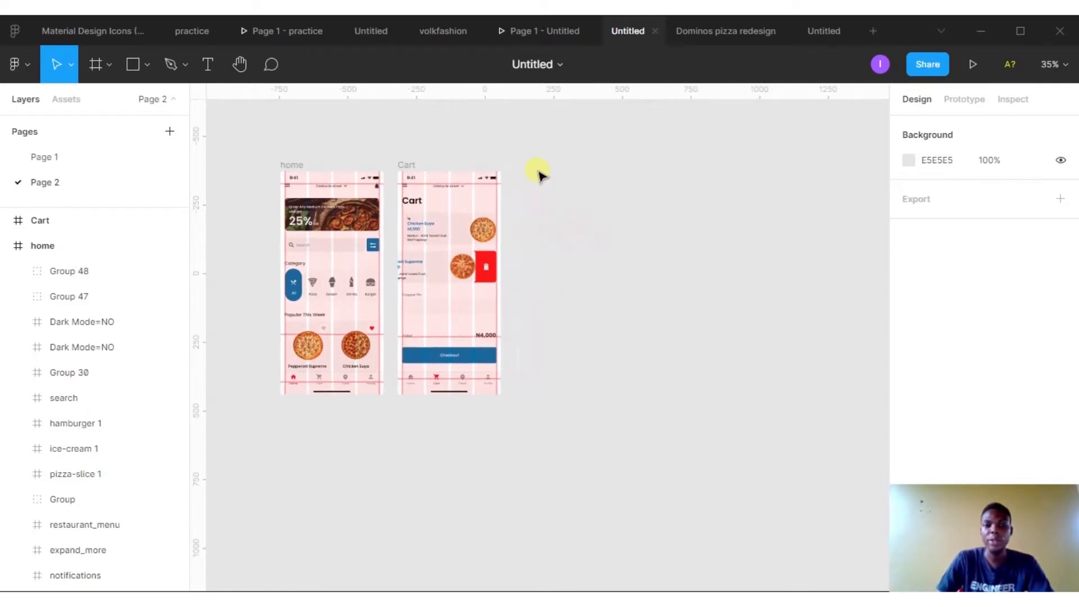
pyautogui.press('f')
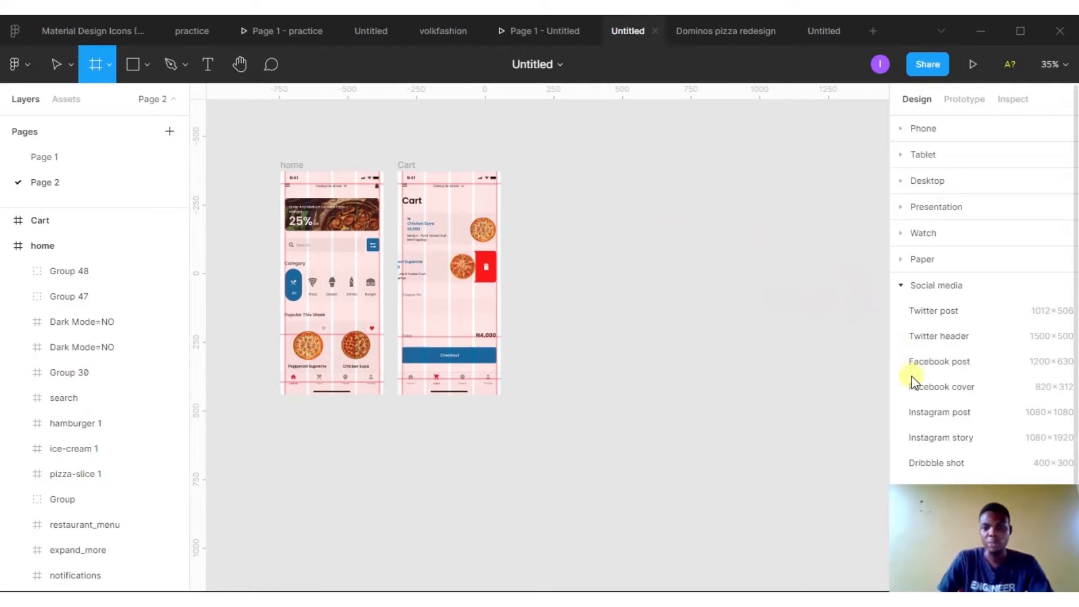
pyautogui.scroll(-1, 922, 385)
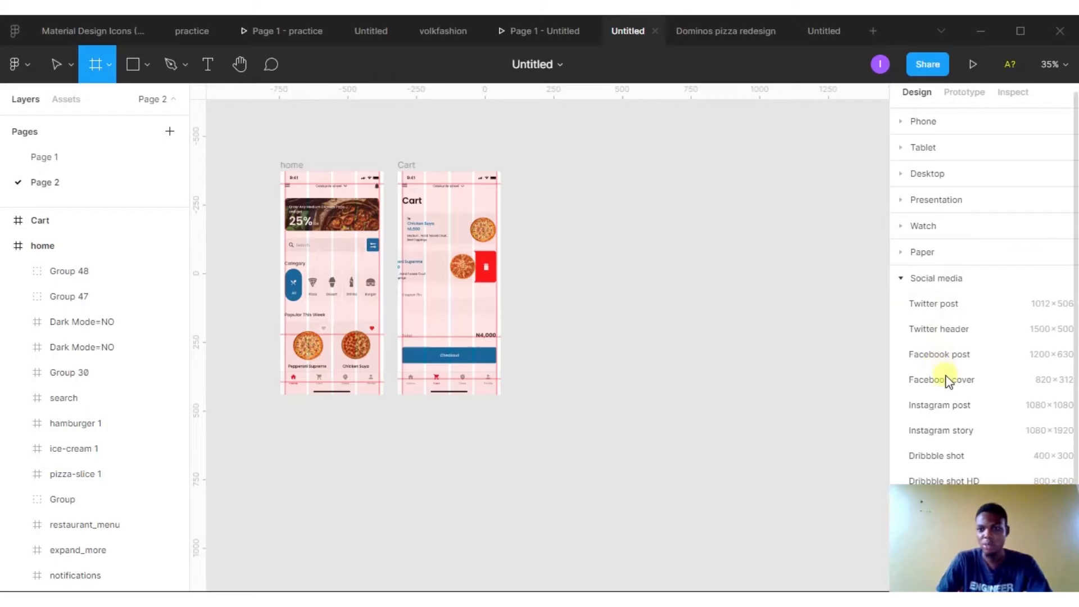
pyautogui.click(938, 481)
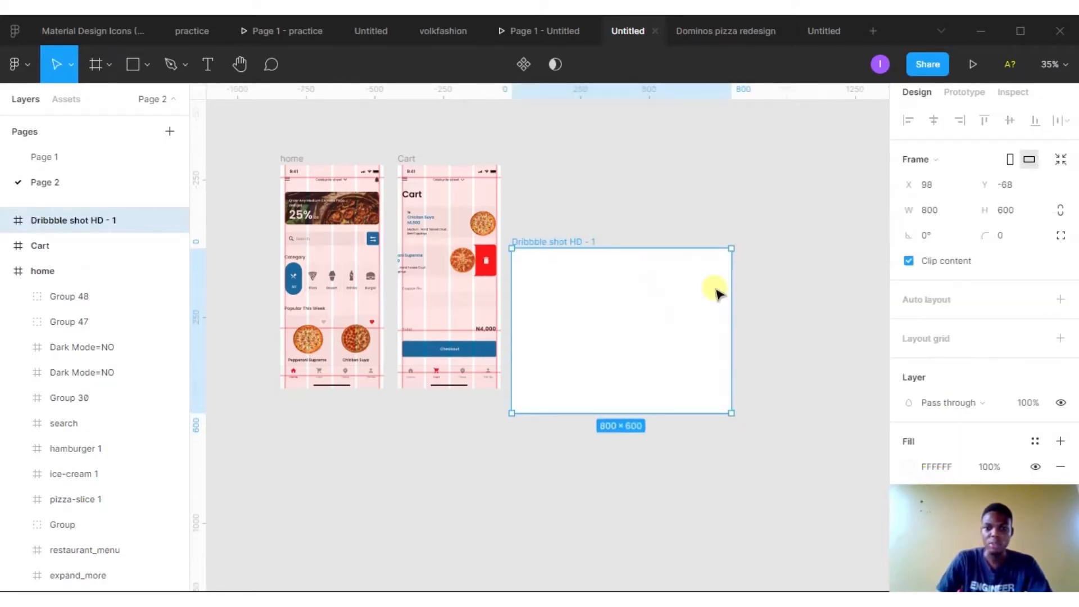
# - Move the new frame up and resize it to 1600 wide by 600*2 (1200) high
pyautogui.scroll(2, 715, 291)
pyautogui.moveTo(590, 298); pyautogui.dragTo(592, 225)
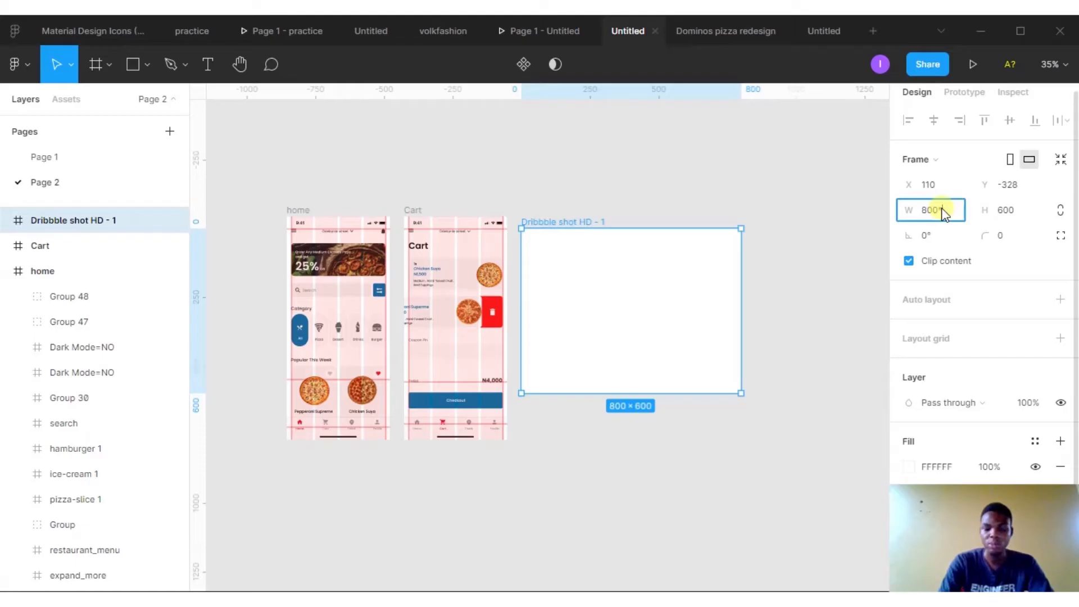
pyautogui.write('1600')
pyautogui.press('Return')
pyautogui.click(1031, 212)
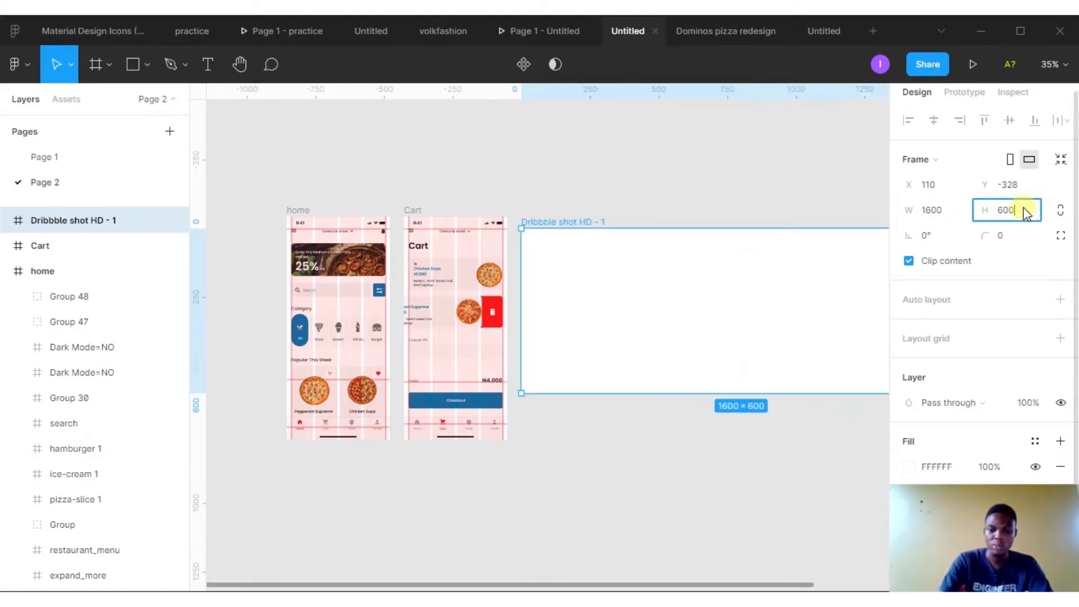
pyautogui.write('*2')
pyautogui.press('Return')
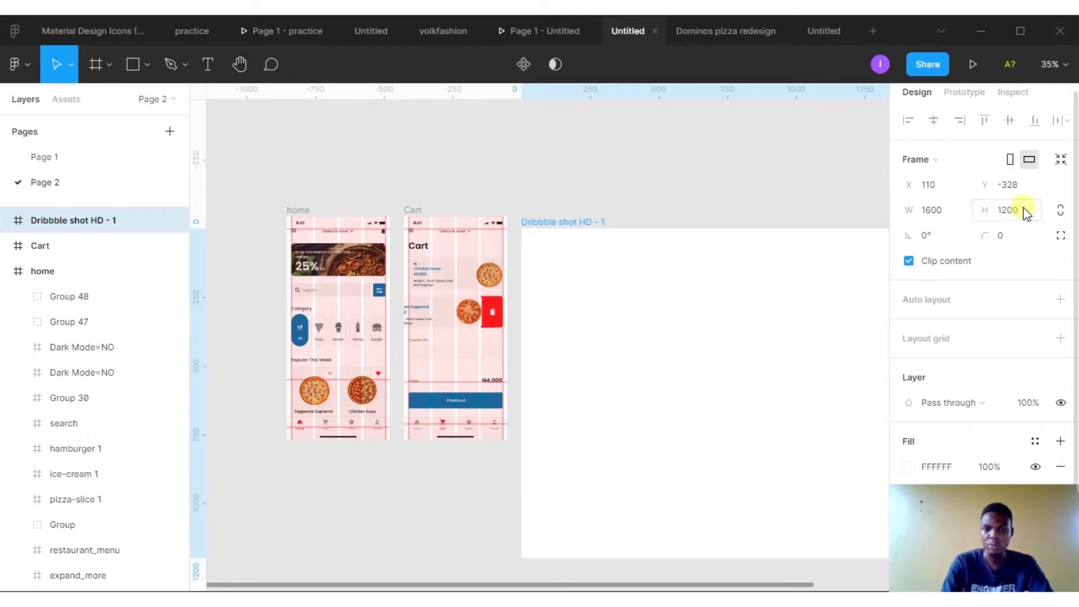
# - Move the home and Cart screens together into the Dribbble shot frame, centred within it
pyautogui.moveTo(680, 209); pyautogui.dragTo(569, 147)
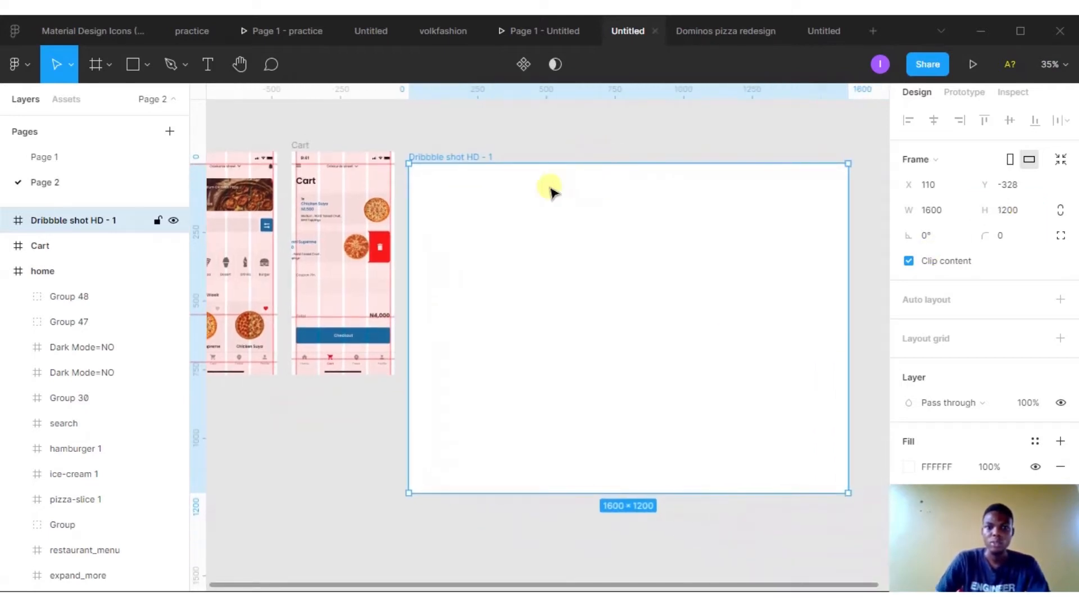
pyautogui.scroll(-1, 550, 195)
pyautogui.scroll(-2, 550, 195)
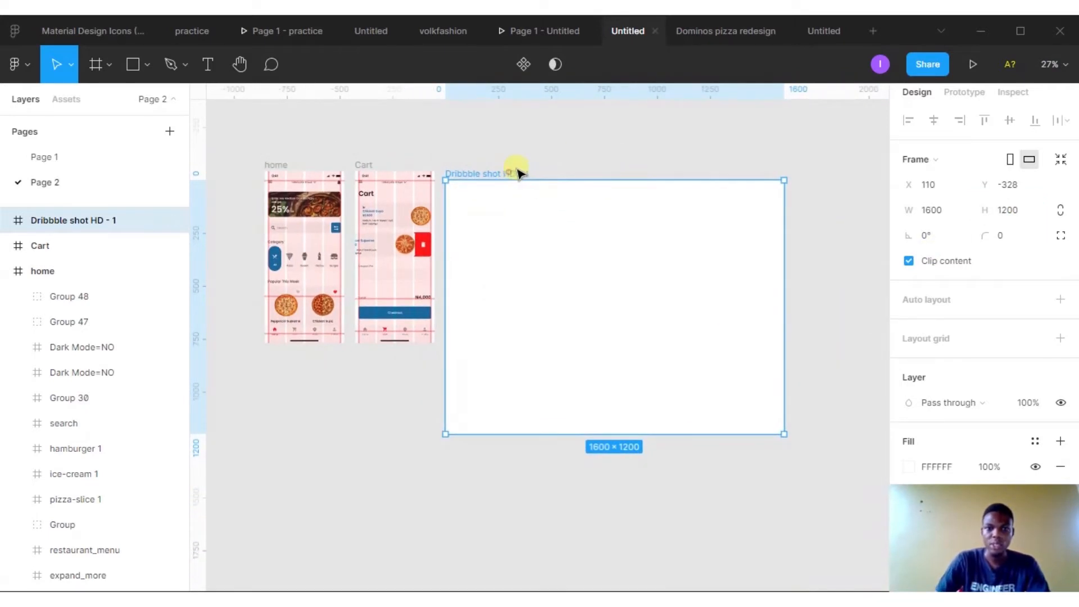
pyautogui.moveTo(519, 172); pyautogui.dragTo(548, 164)
pyautogui.click(369, 163)
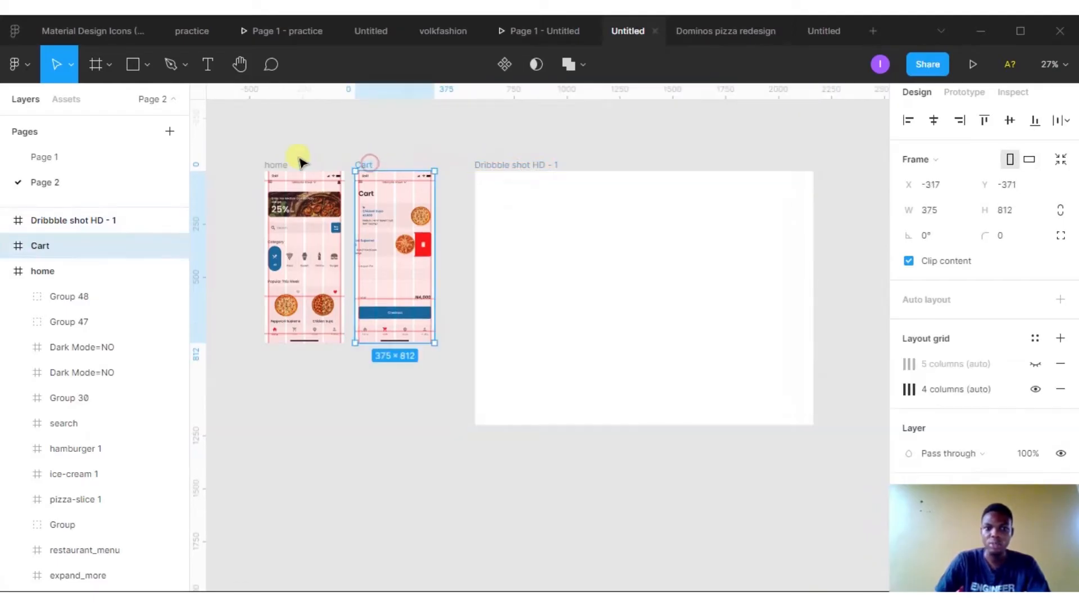
pyautogui.keyDown('shift'); pyautogui.click(275, 164); pyautogui.keyUp('shift')
pyautogui.moveTo(275, 164); pyautogui.dragTo(569, 208)
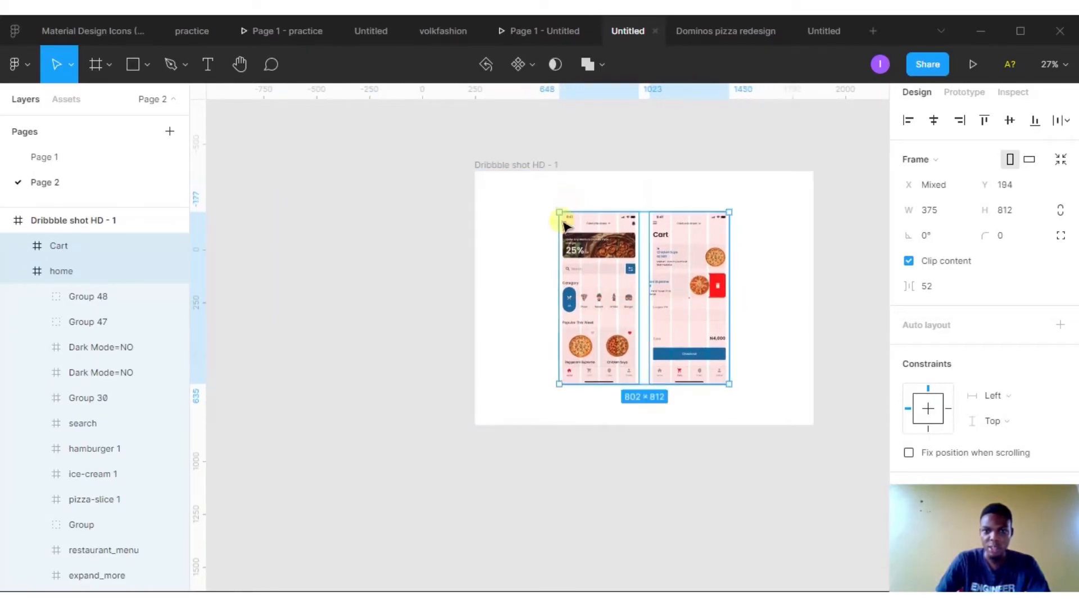
pyautogui.click(577, 454)
pyautogui.moveTo(590, 432); pyautogui.dragTo(460, 413)
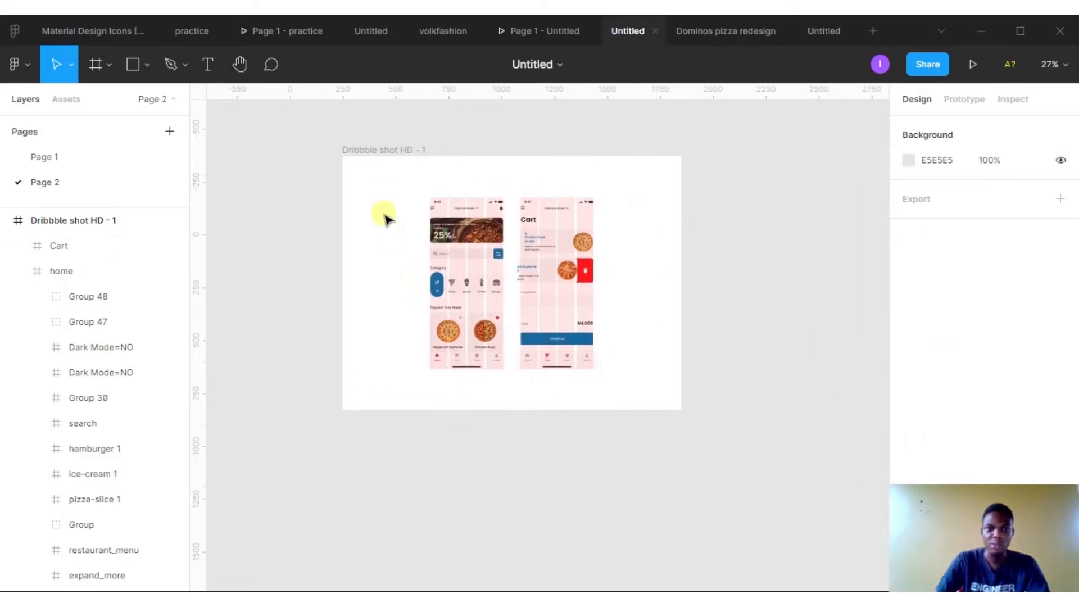
# - Fill the Dribbble frame with the Checkout button's blue sampled by eyedropper, then raise its HSL lightness to 90
pyautogui.scroll(1, 381, 217)
pyautogui.moveTo(379, 210); pyautogui.dragTo(340, 227)
pyautogui.click(334, 157)
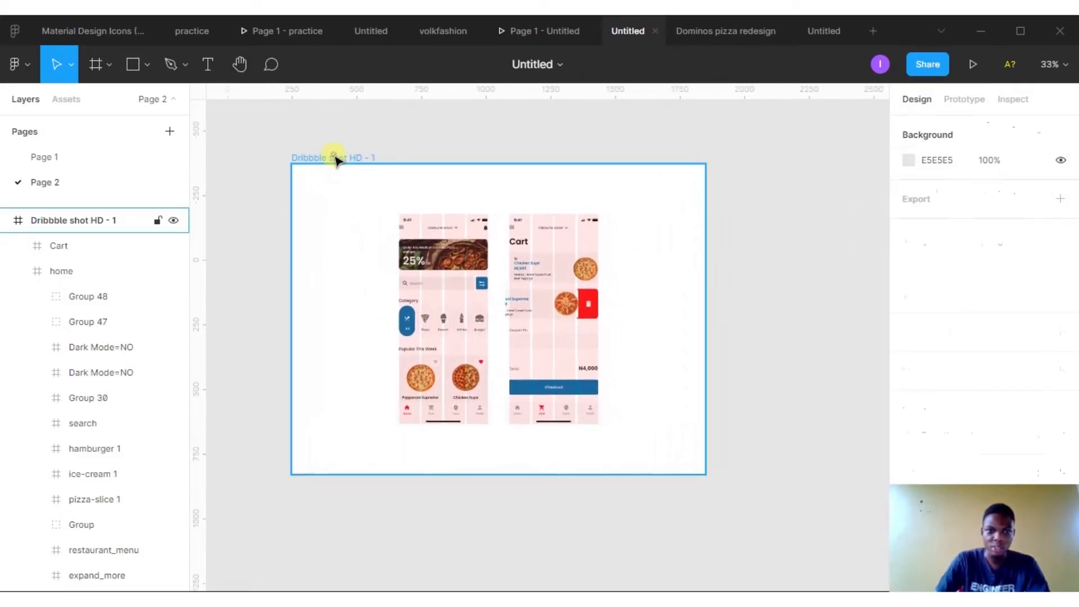
pyautogui.scroll(-1, 497, 295)
pyautogui.scroll(-3, 909, 419)
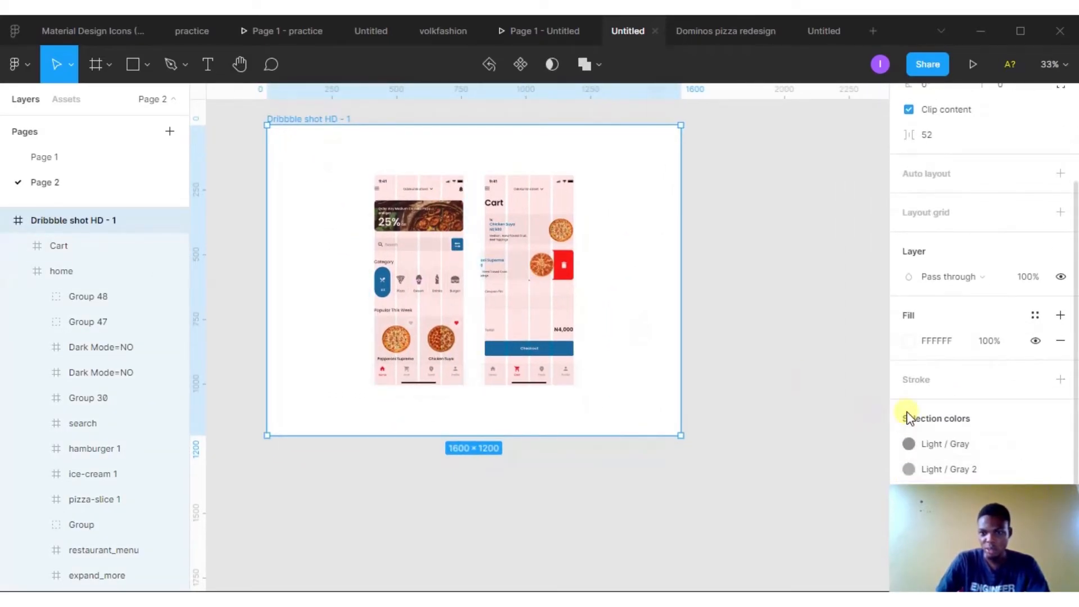
pyautogui.click(909, 341)
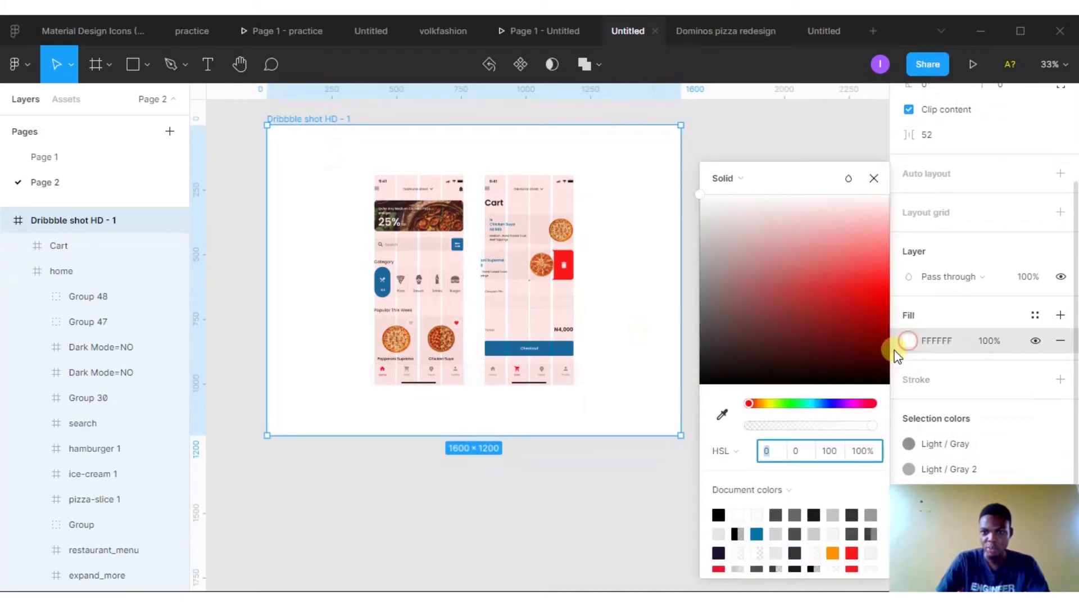
pyautogui.click(722, 414)
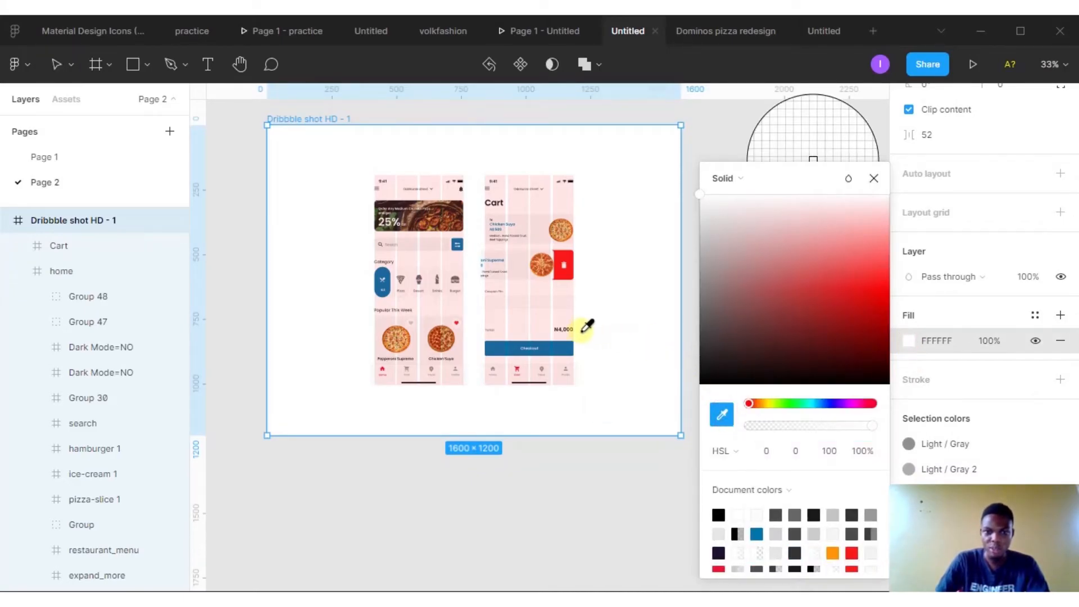
pyautogui.click(565, 344)
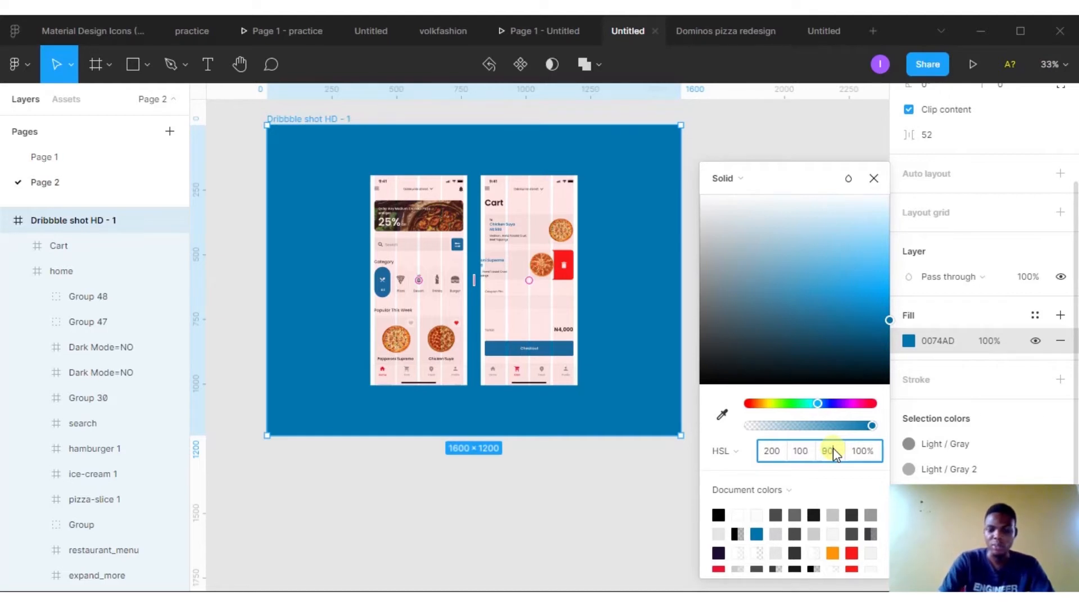
pyautogui.press('Return')
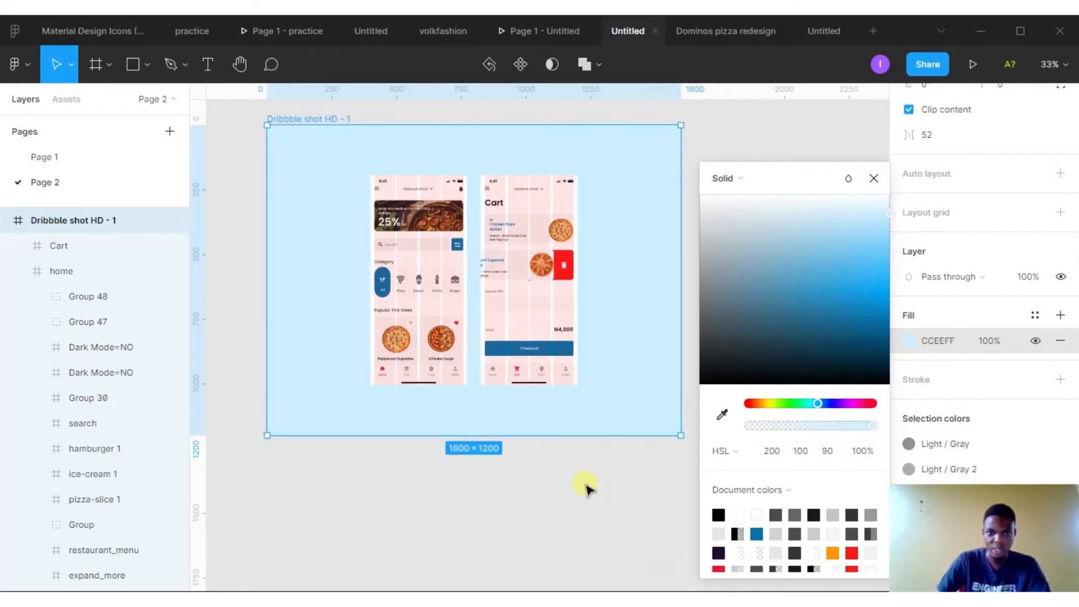
# - Adjust the positions of the home and Cart screens inside the presentation frame
pyautogui.click(586, 488)
pyautogui.scroll(1, 590, 382)
pyautogui.hscroll(-1, 590, 382)
pyautogui.scroll(2, 554, 222)
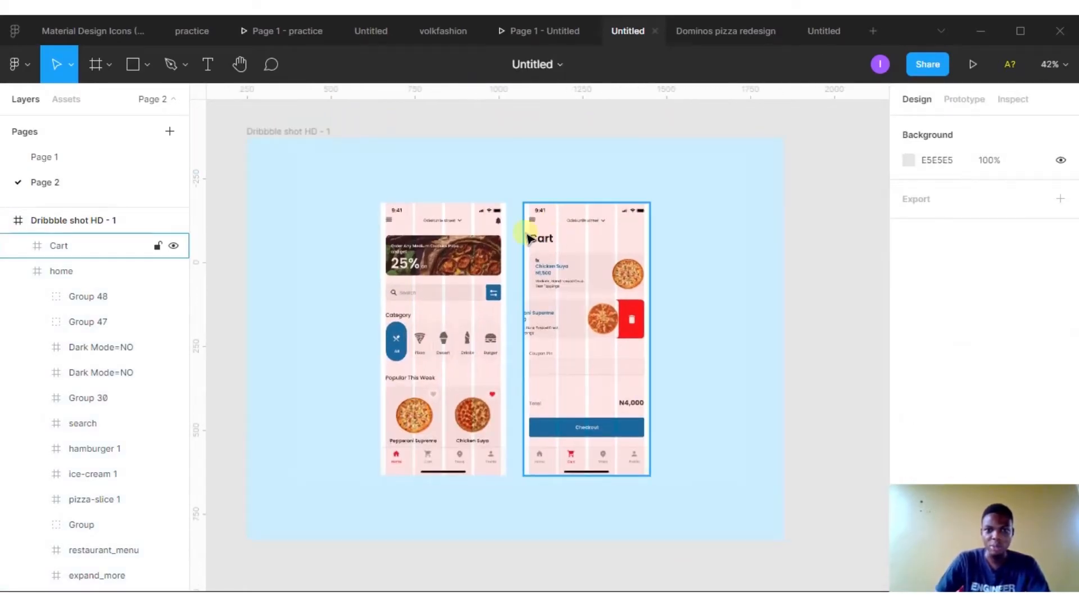
pyautogui.click(441, 212)
pyautogui.moveTo(441, 209); pyautogui.dragTo(444, 210)
pyautogui.click(694, 371)
pyautogui.scroll(1, 546, 199)
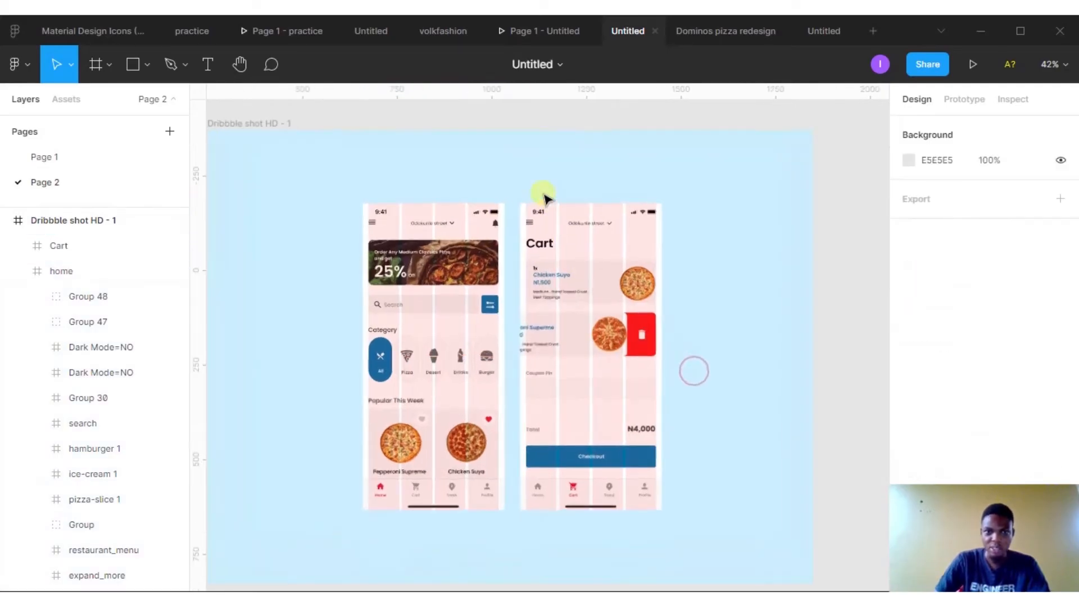
pyautogui.moveTo(533, 198); pyautogui.dragTo(531, 214)
# - Draw a rectangle about 85 × 748 in the gap between the home and Cart screens
pyautogui.press('r')
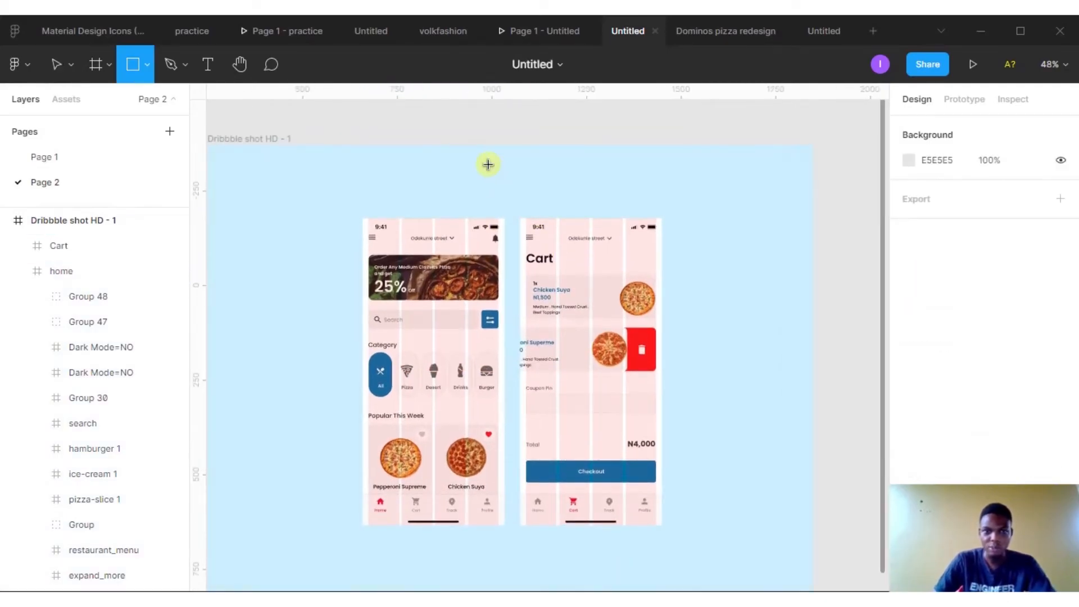
pyautogui.moveTo(488, 170)
pyautogui.mouseDown()
pyautogui.moveTo(522, 520)
pyautogui.moveTo(501, 188)
pyautogui.moveTo(501, 231)
pyautogui.mouseUp()
pyautogui.moveTo(509, 355); pyautogui.dragTo(509, 363)
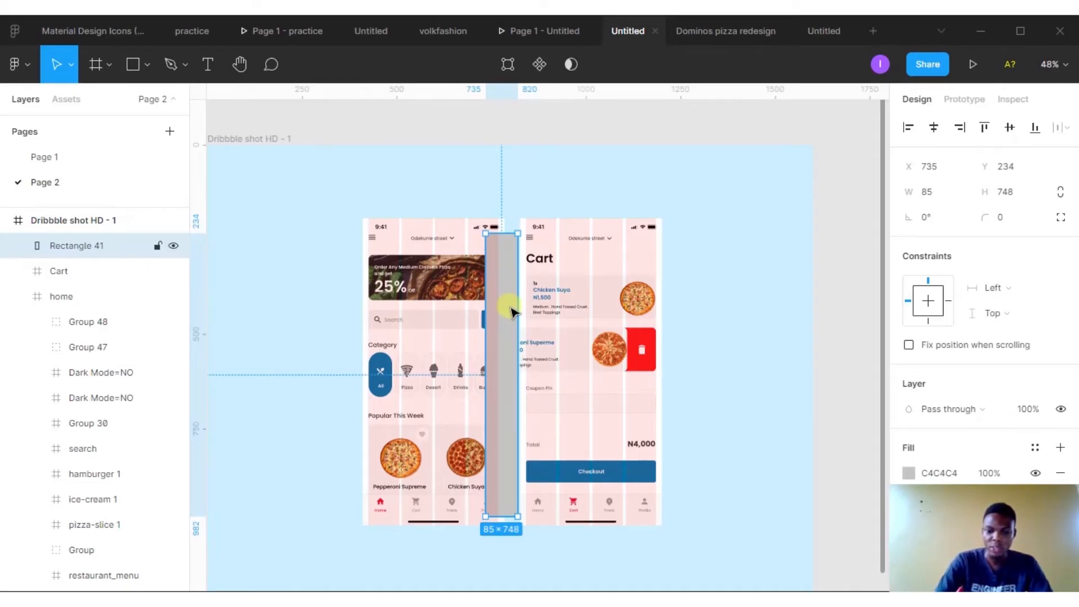
# - Send the rectangle backward in the layer order so it sits behind the home screen
pyautogui.press('[')
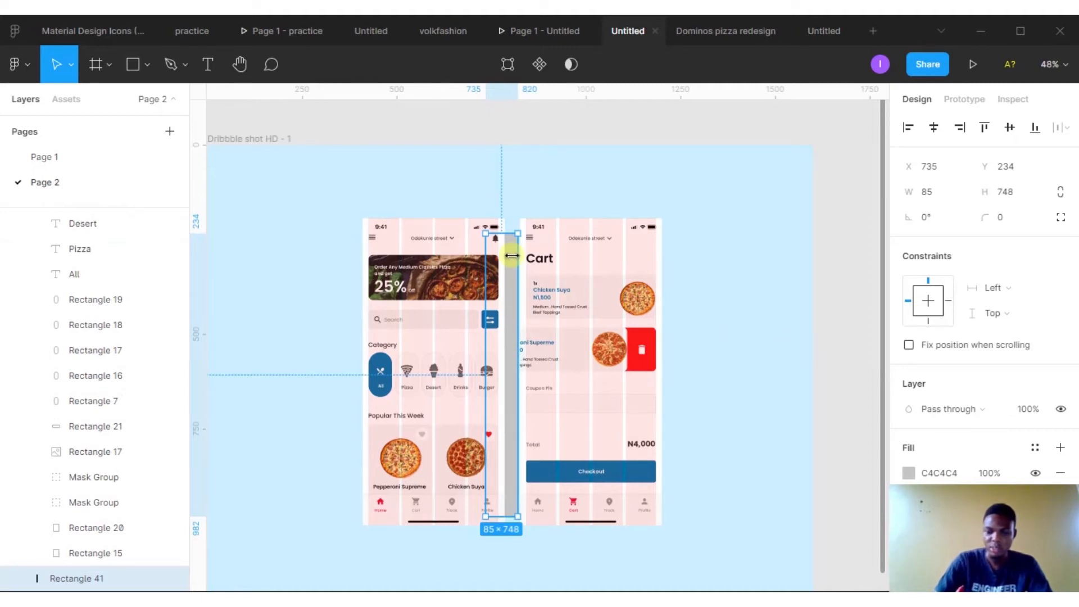
pyautogui.hotkey('ctrl', ']')
pyautogui.hotkey('ctrl', '[')
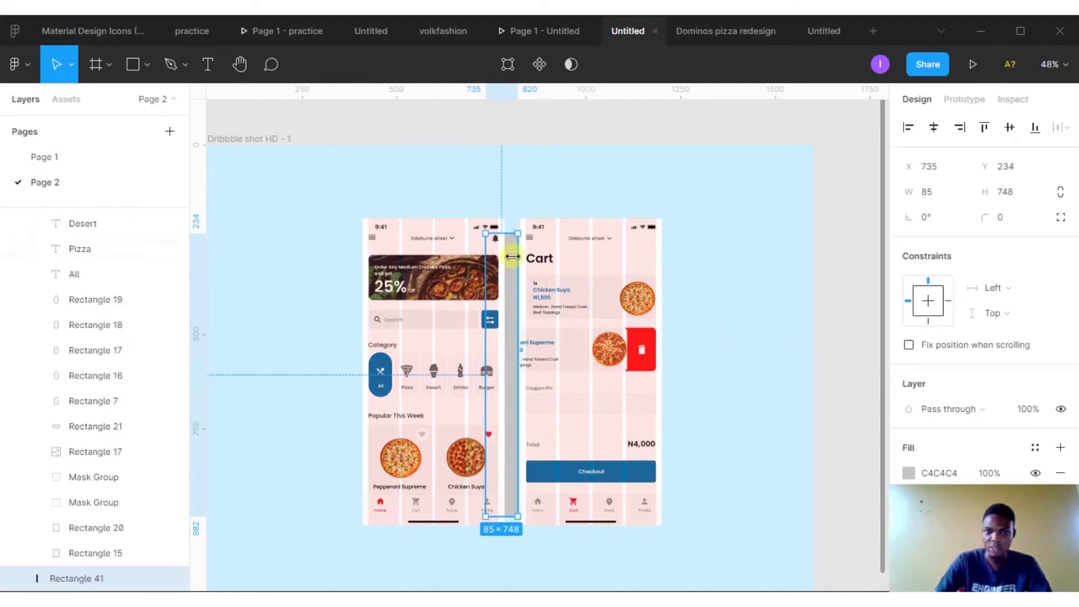
pyautogui.scroll(-2, 905, 471)
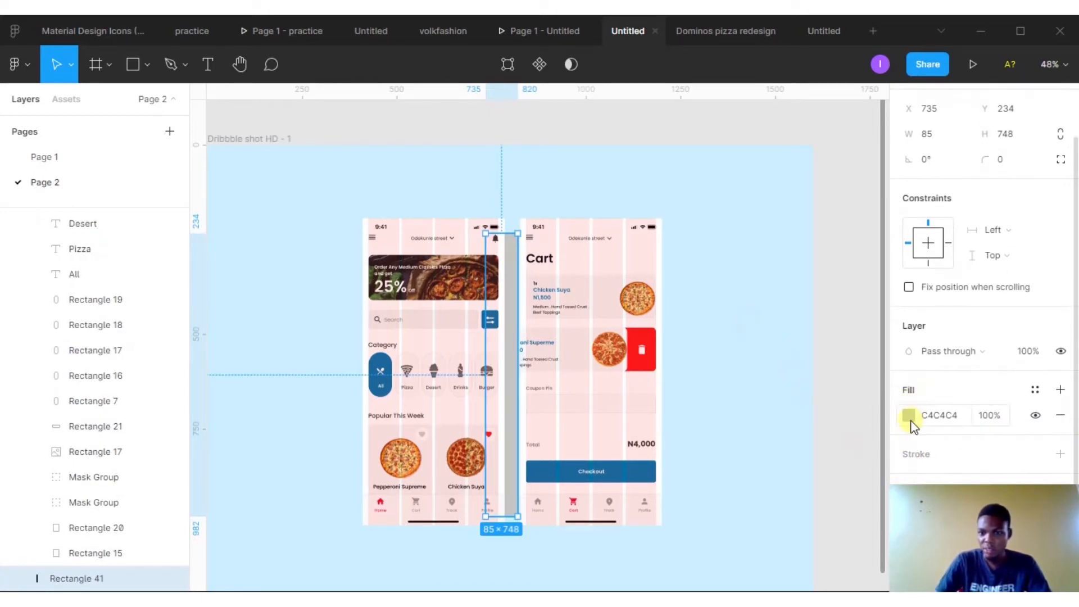
pyautogui.click(553, 229)
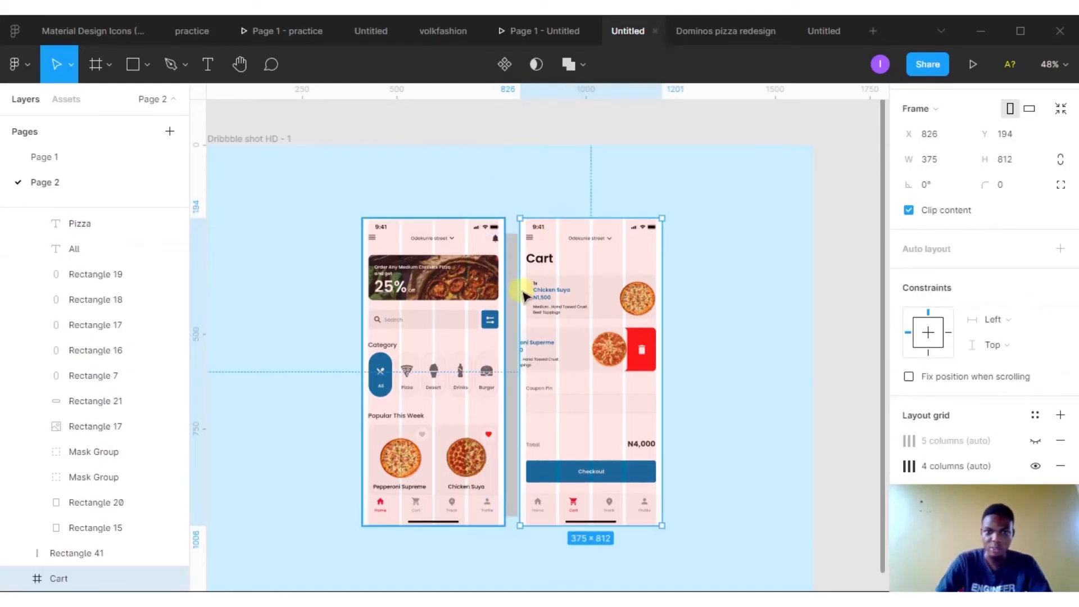
# - Widen the rectangle to about 91 px so it reaches the Cart screen
pyautogui.click(778, 345)
pyautogui.click(511, 314)
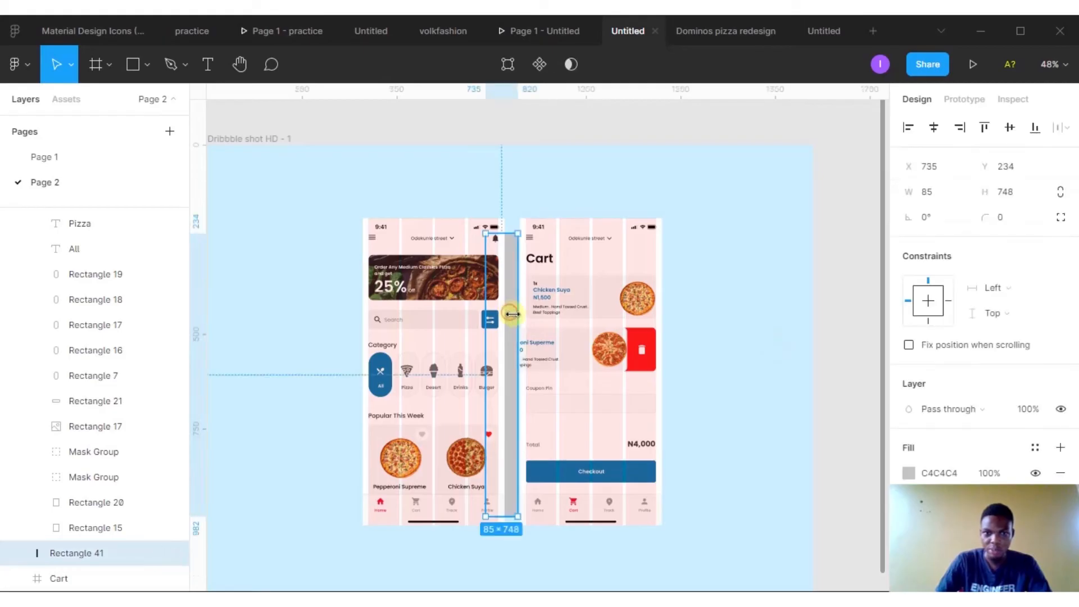
pyautogui.moveTo(516, 320); pyautogui.dragTo(518, 323)
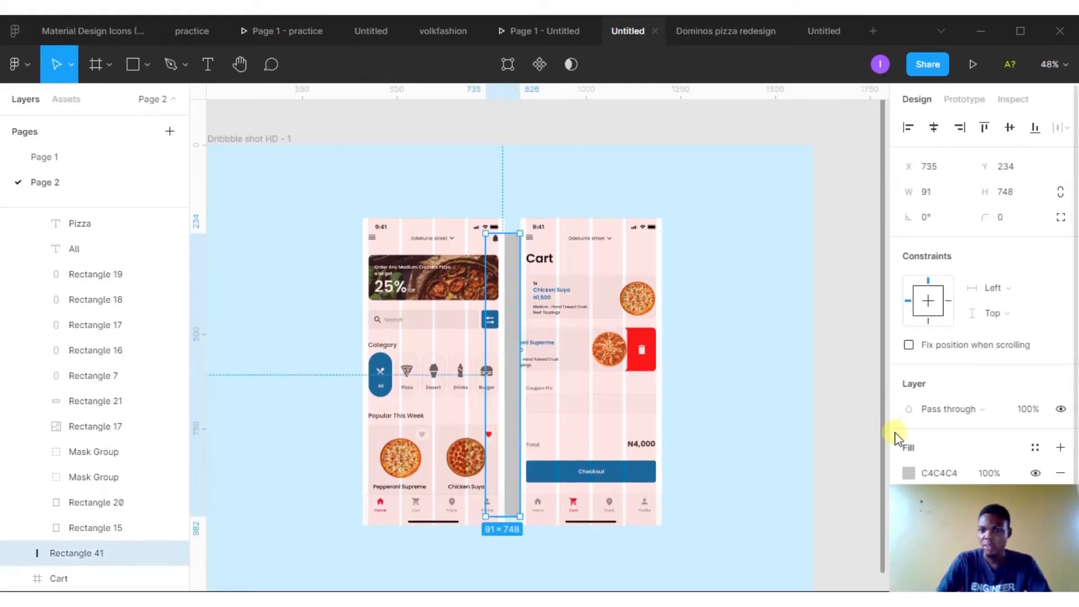
# - Add a Layer blur effect to the gap rectangle and set its blur to 74
pyautogui.scroll(-1, 899, 434)
pyautogui.click(1061, 493)
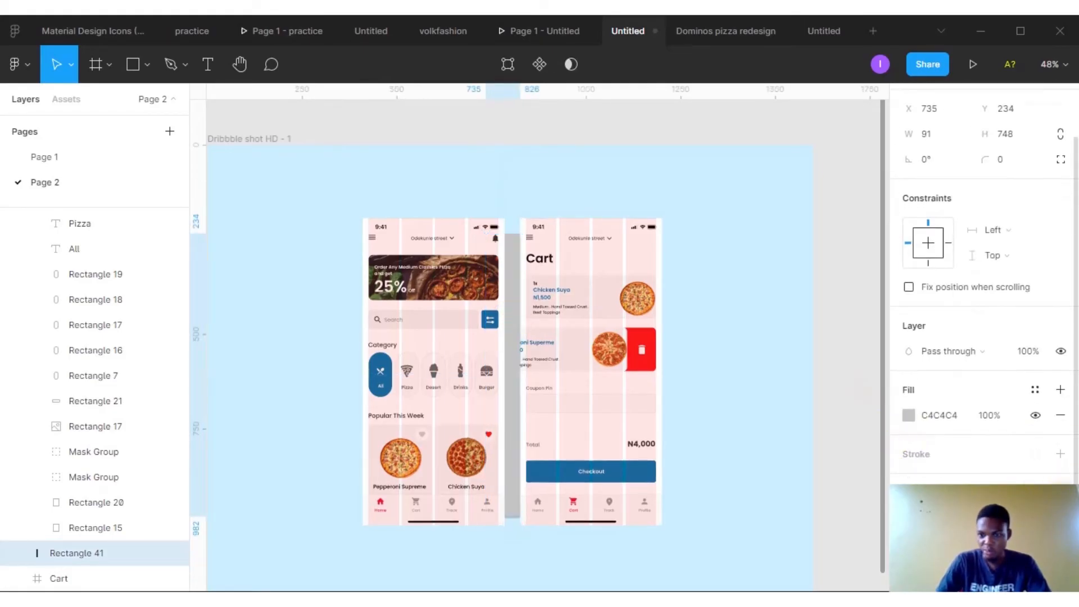
pyautogui.click(909, 517)
pyautogui.press('Escape')
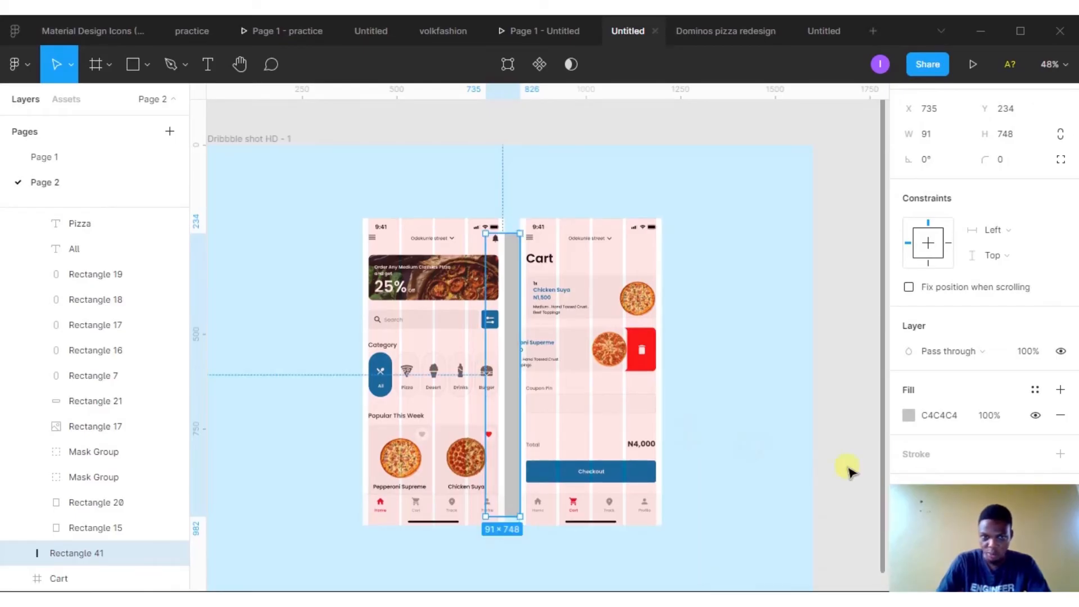
pyautogui.click(909, 492)
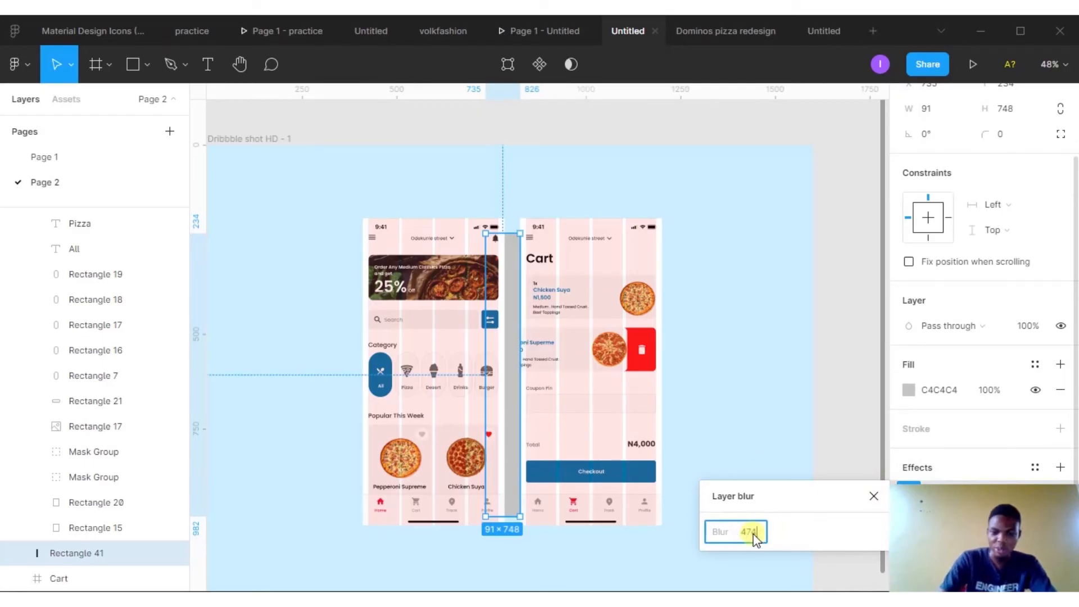
pyautogui.write('74')
pyautogui.press('Return')
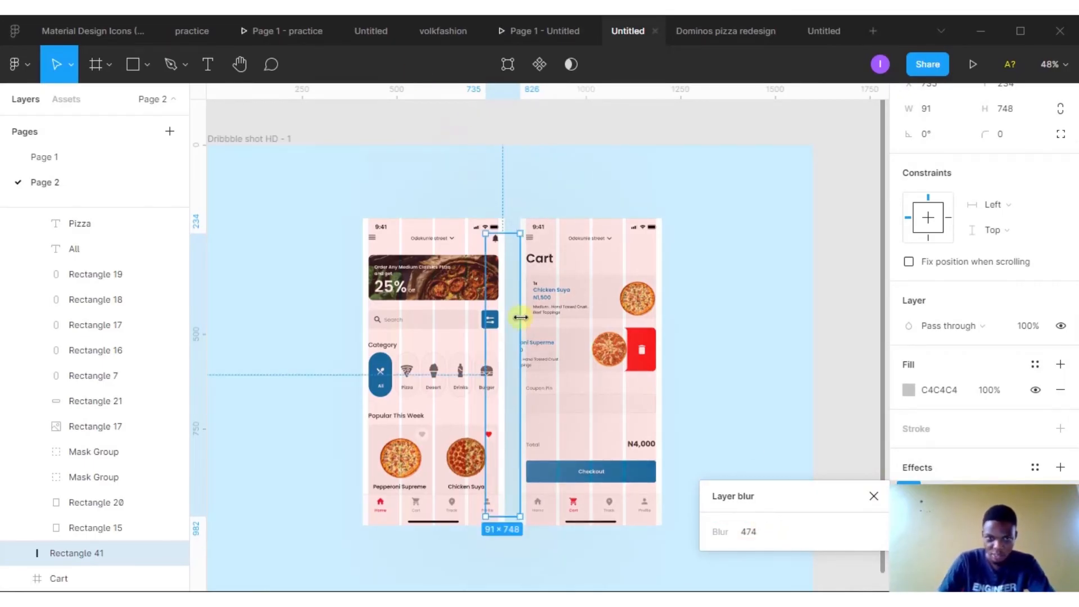
pyautogui.click(750, 533)
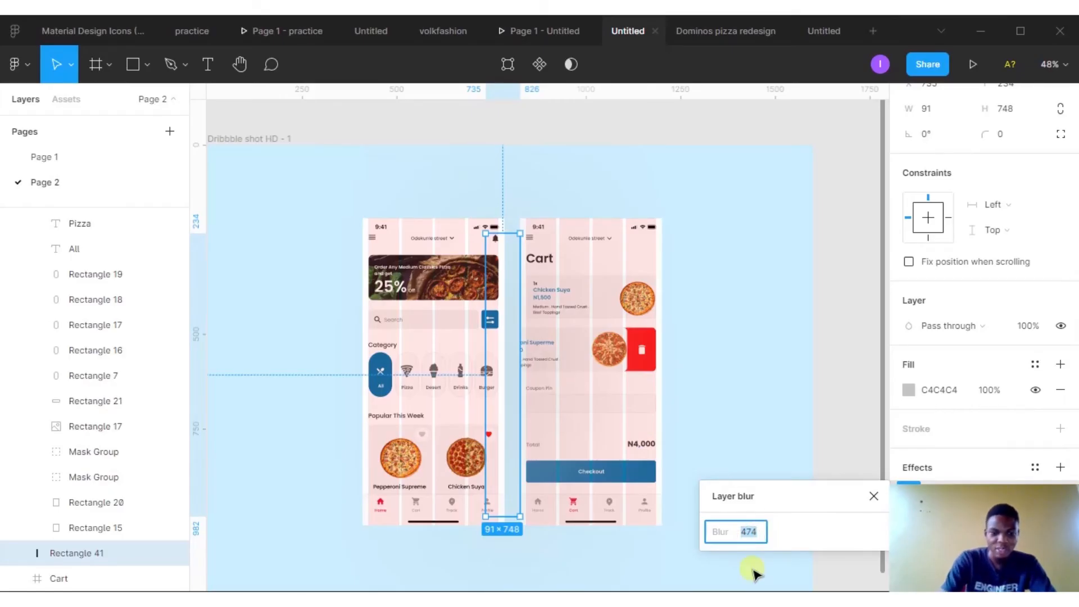
pyautogui.press('Return')
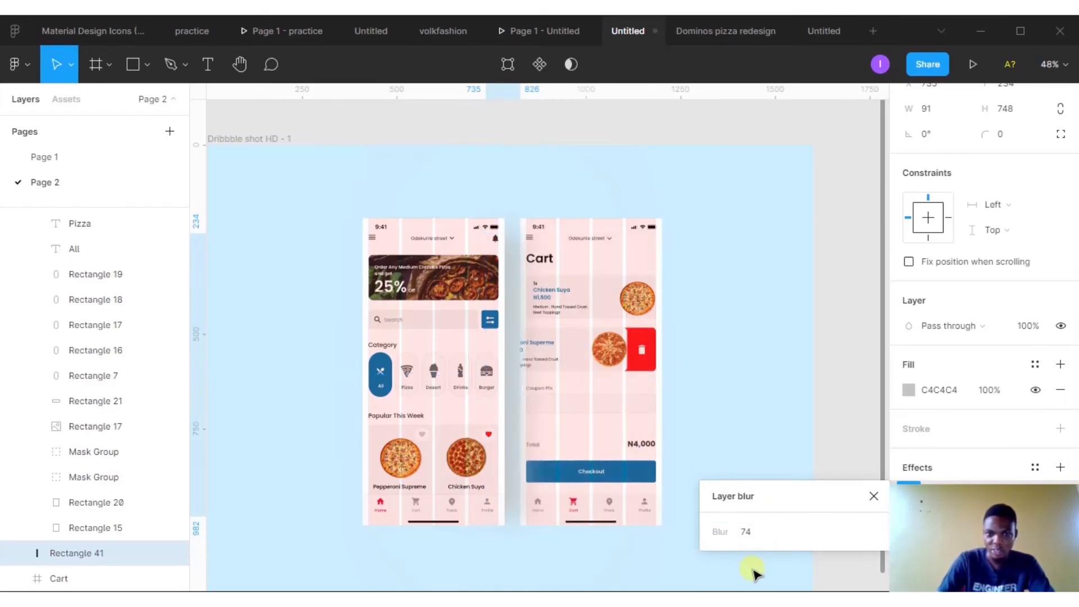
pyautogui.click(701, 268)
pyautogui.click(511, 275)
pyautogui.scroll(2, 503, 247)
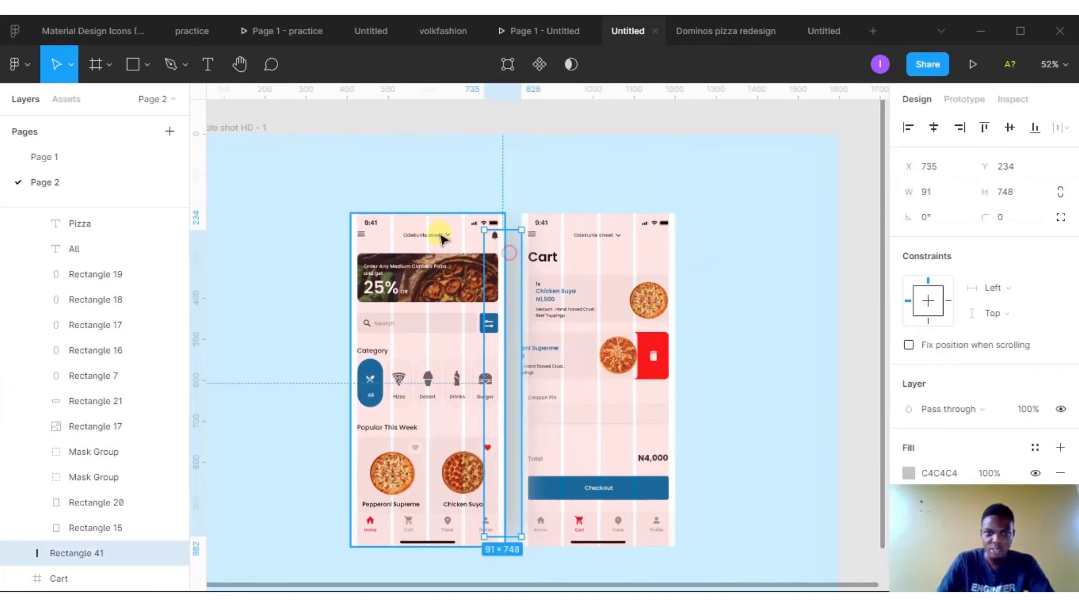
pyautogui.keyDown('shift'); pyautogui.click(393, 222); pyautogui.keyUp('shift')
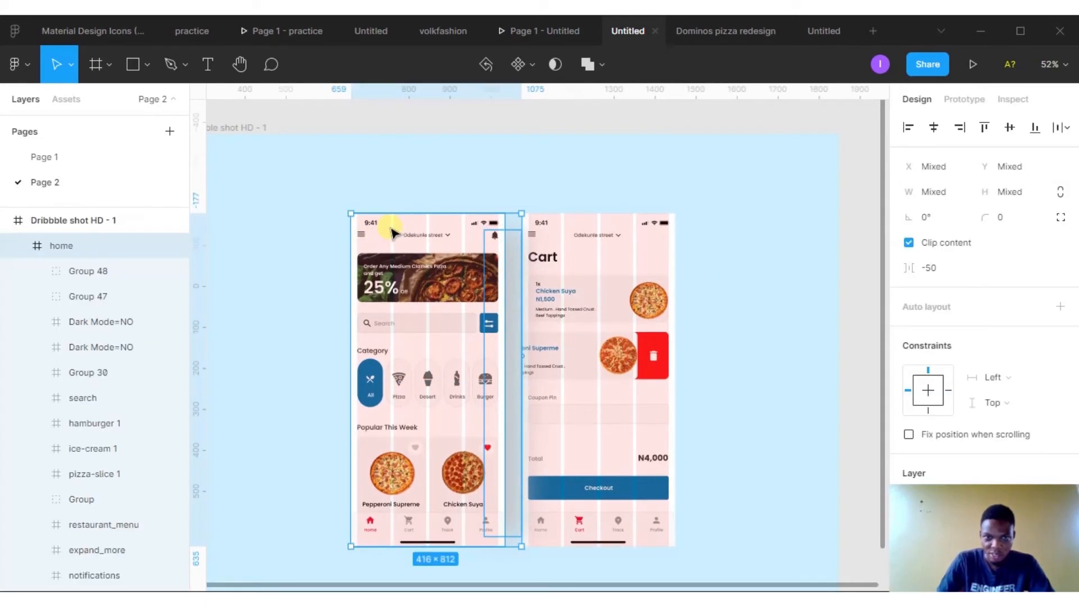
pyautogui.moveTo(400, 231); pyautogui.dragTo(400, 233)
pyautogui.click(786, 303)
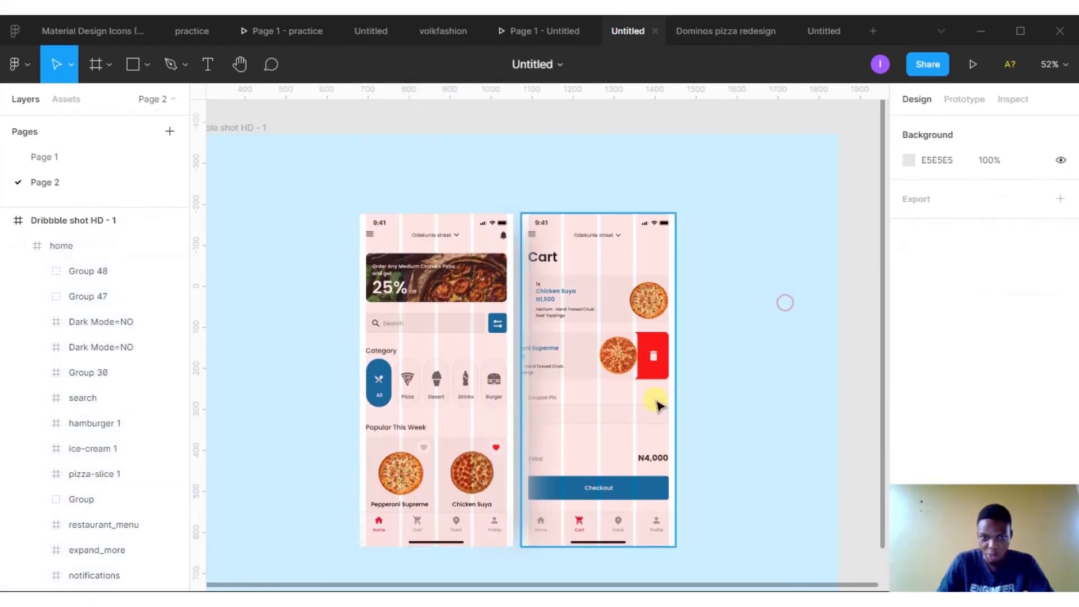
pyautogui.scroll(-1, 736, 421)
pyautogui.scroll(-5, 736, 422)
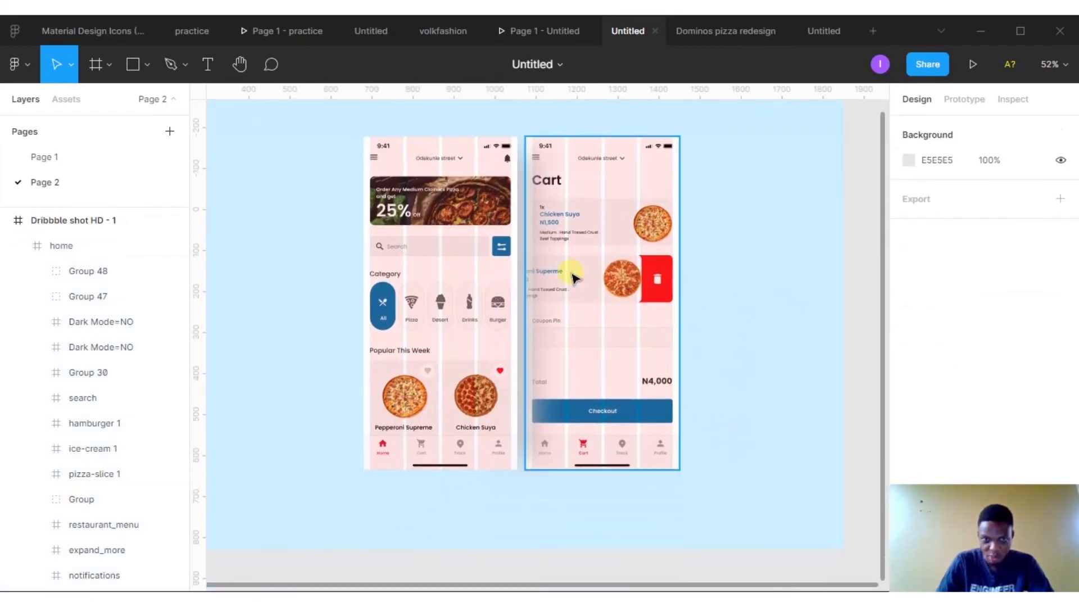
pyautogui.click(525, 249)
pyautogui.keyDown('shift'); pyautogui.click(427, 147); pyautogui.keyUp('shift')
pyautogui.moveTo(433, 150); pyautogui.dragTo(425, 150)
pyautogui.click(764, 239)
pyautogui.moveTo(770, 328); pyautogui.dragTo(775, 343)
pyautogui.moveTo(779, 392); pyautogui.dragTo(759, 336)
pyautogui.scroll(-3, 774, 339)
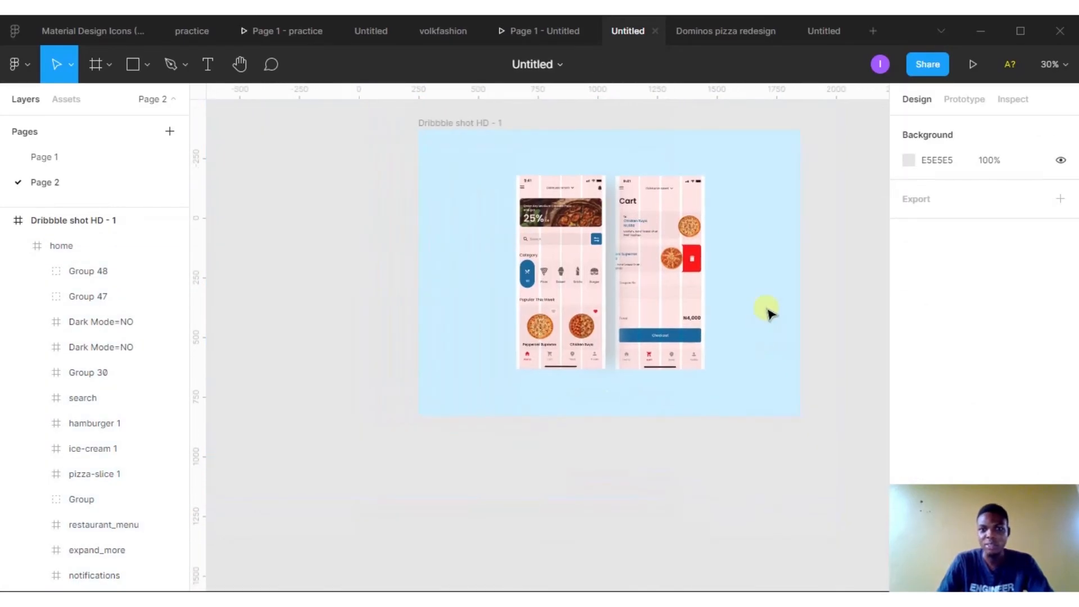
pyautogui.scroll(3, 494, 209)
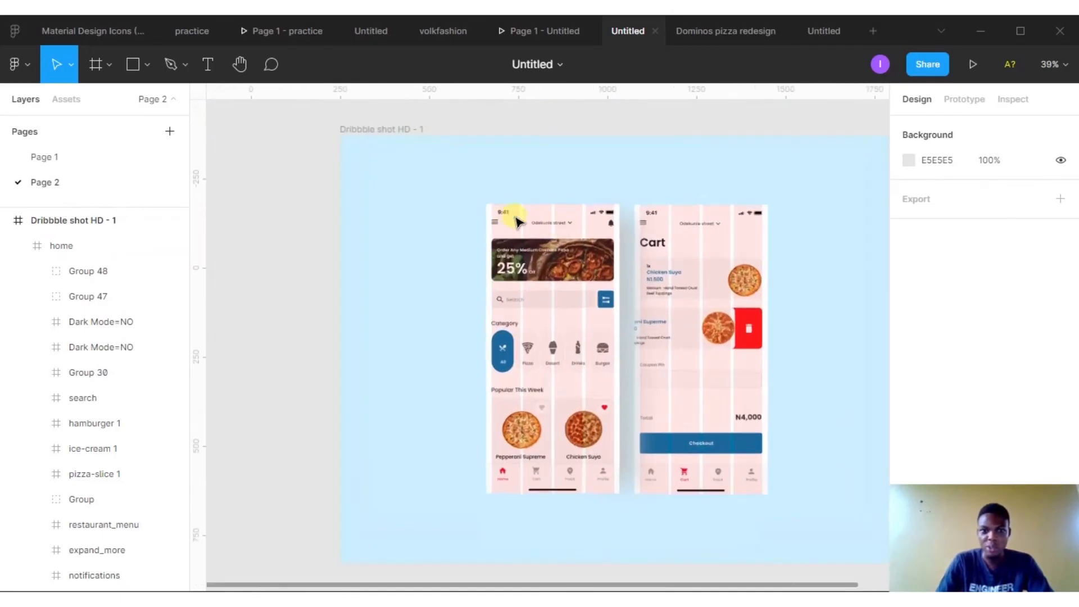
# - Select both the home and Cart screens and set their corner radius to 20
pyautogui.click(495, 211)
pyautogui.click(496, 211)
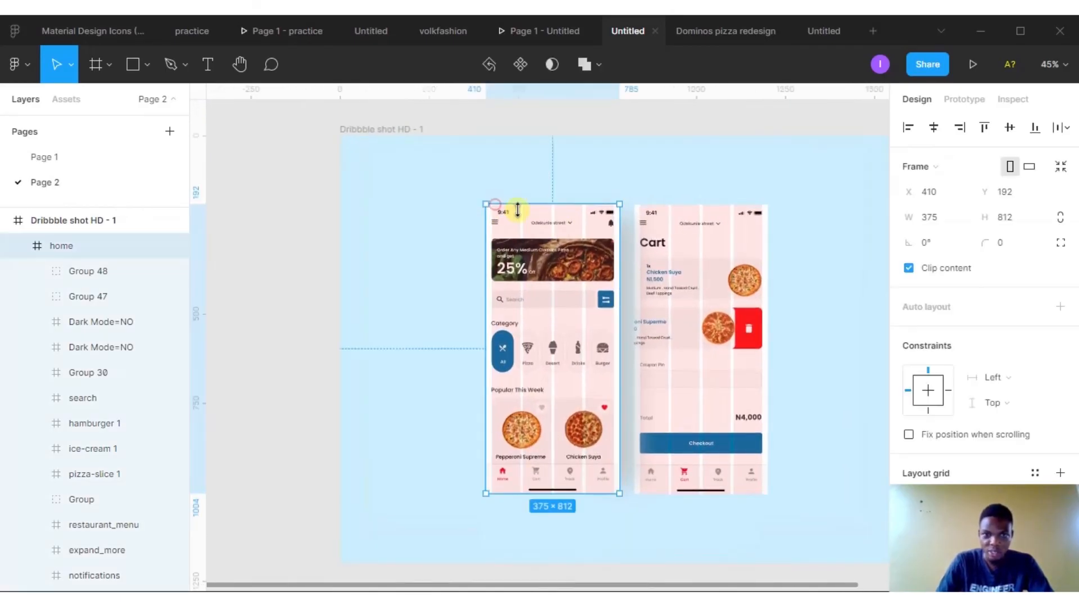
pyautogui.keyDown('shift'); pyautogui.click(630, 240); pyautogui.keyUp('shift')
pyautogui.keyDown('shift'); pyautogui.click(661, 207); pyautogui.keyUp('shift')
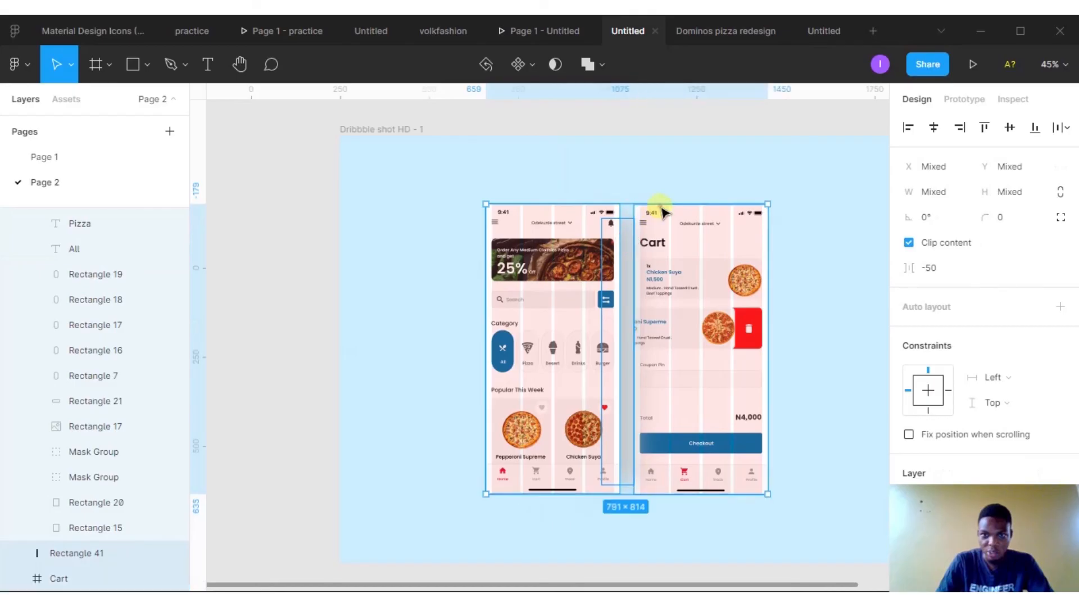
pyautogui.click(1011, 225)
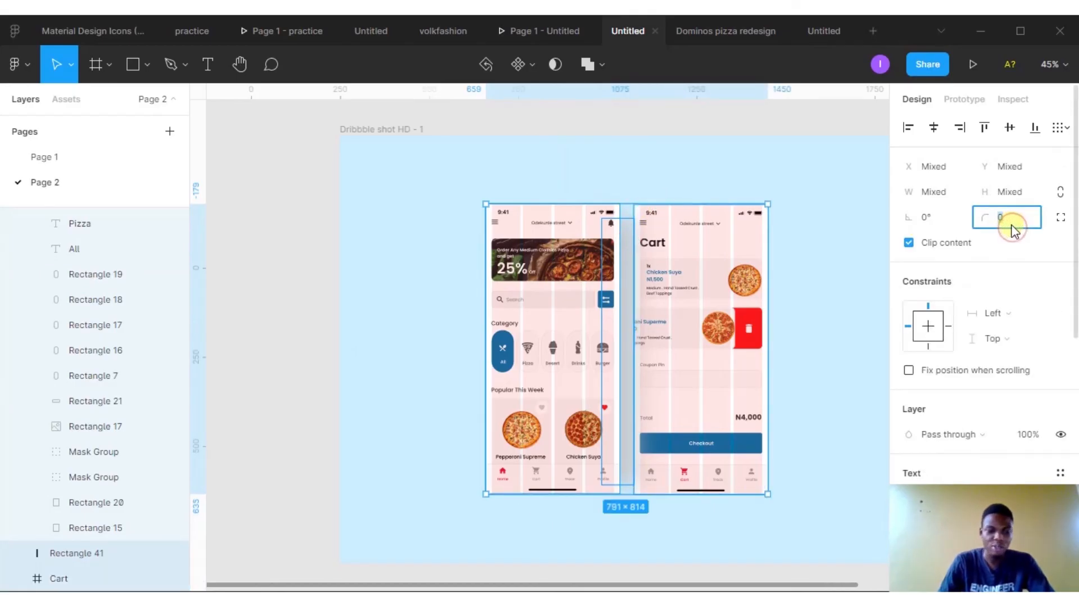
pyautogui.press('Return')
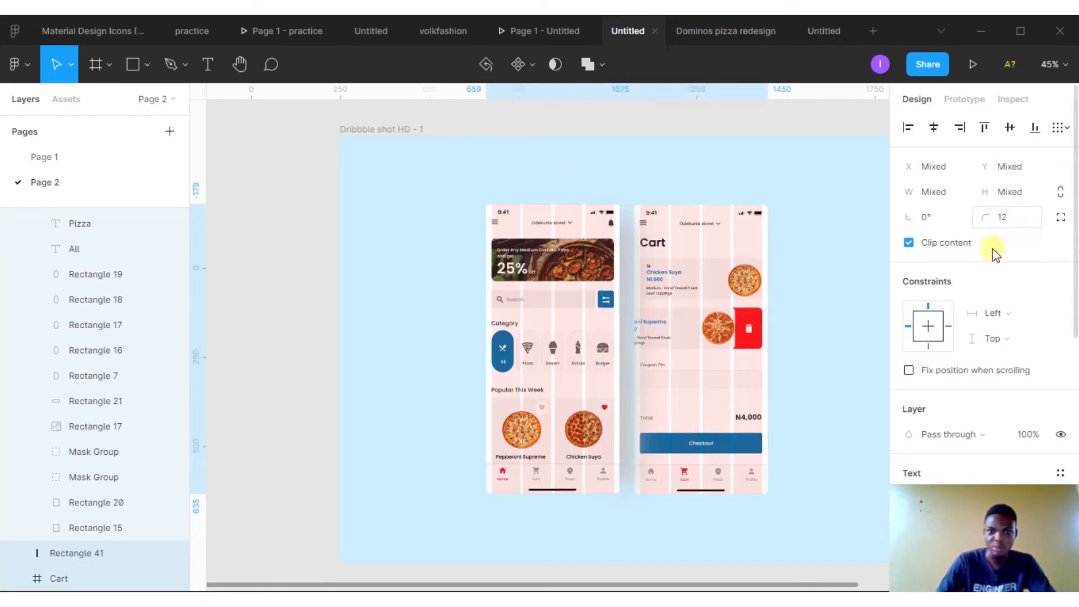
pyautogui.click(1014, 212)
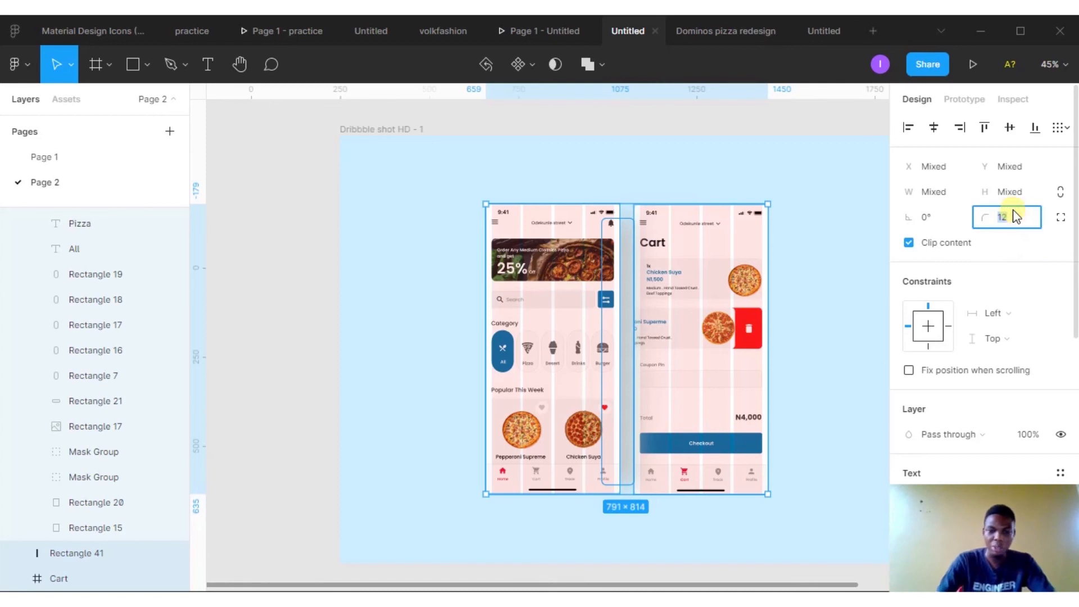
pyautogui.press('Return')
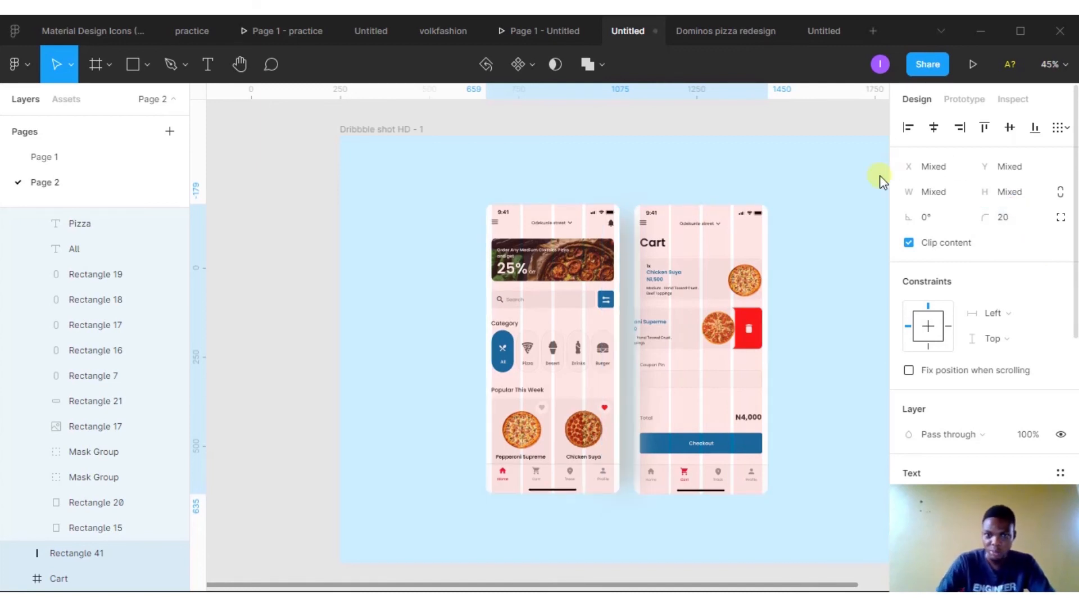
pyautogui.click(275, 262)
pyautogui.scroll(-2, 603, 326)
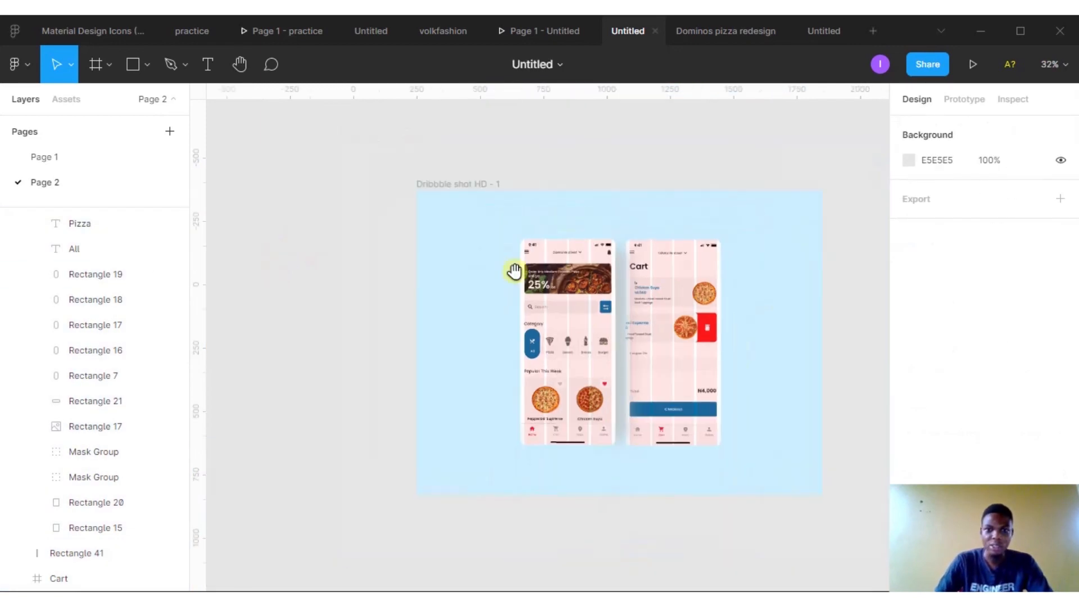
pyautogui.moveTo(513, 272); pyautogui.dragTo(366, 161)
pyautogui.moveTo(671, 406); pyautogui.dragTo(720, 452)
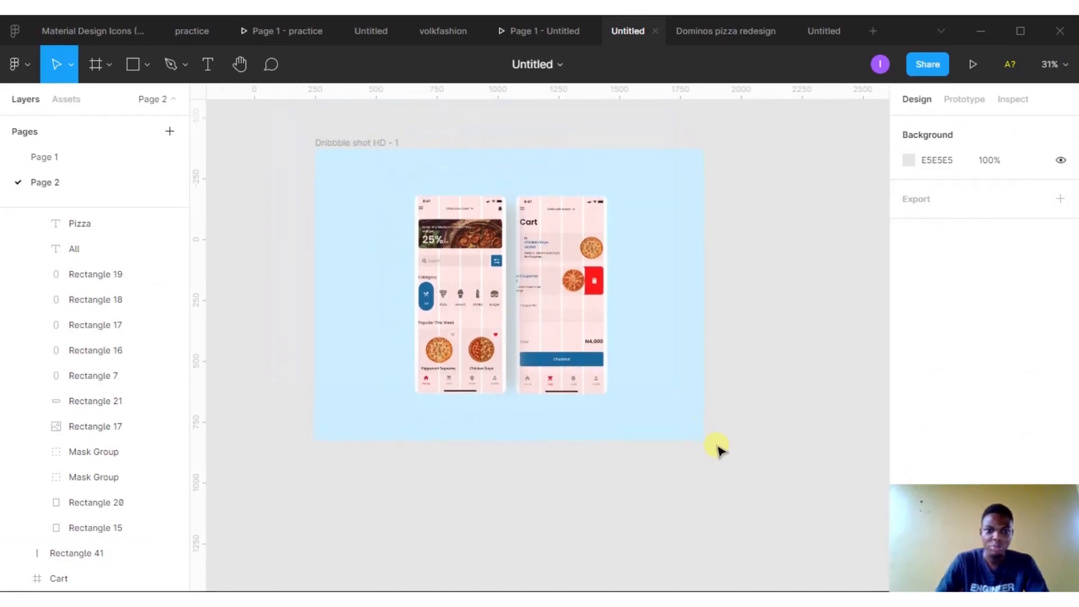